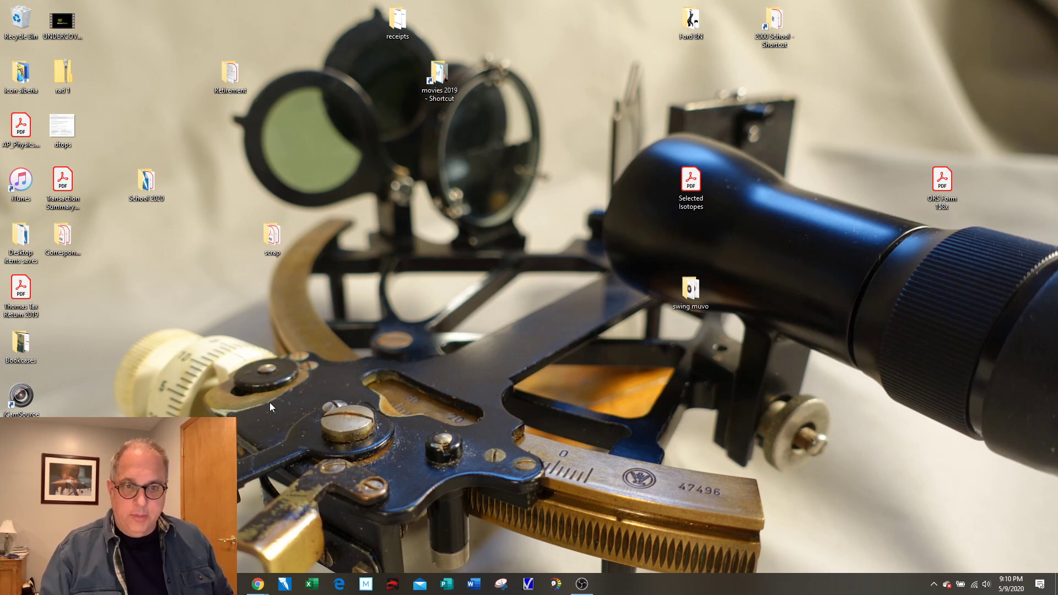
Open a maximized Chrome window on the Google homepage and switch to the third Google account
{"action": "right_click", "coordinate": [257, 584]}
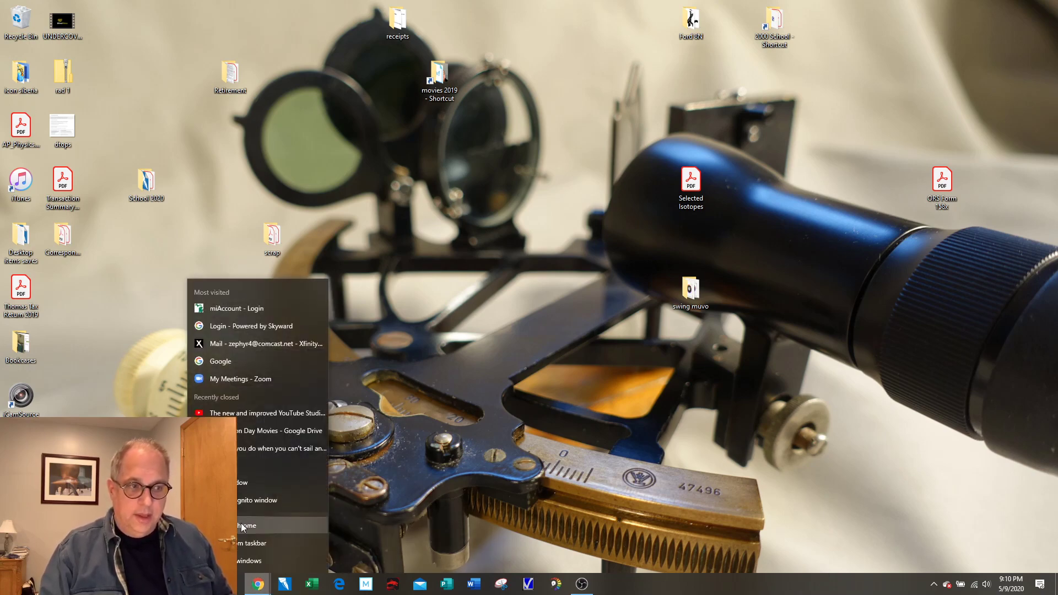
{"action": "left_click", "coordinate": [247, 523]}
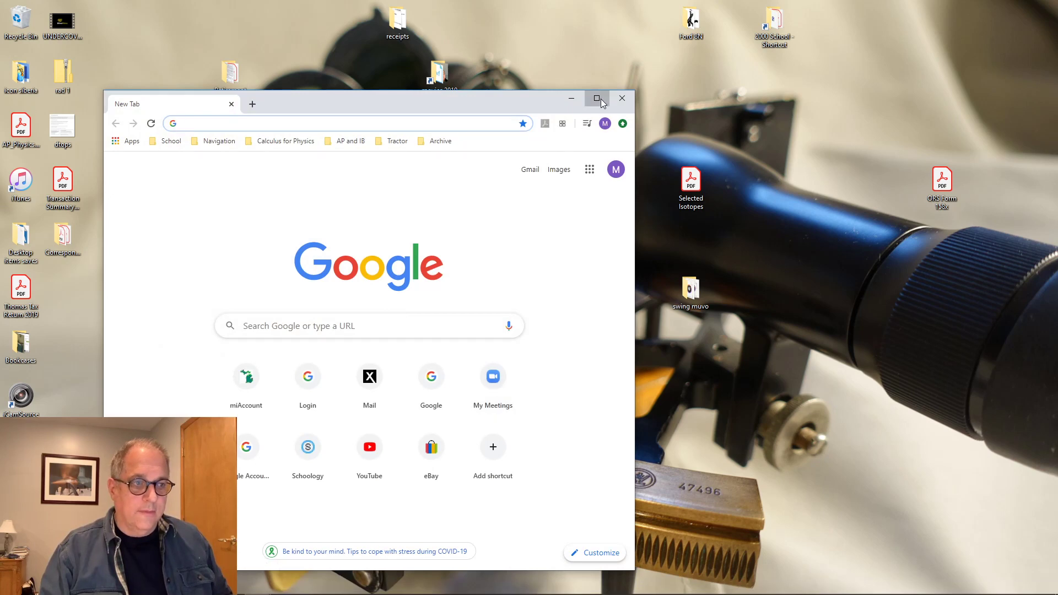
{"action": "left_click", "coordinate": [597, 98]}
{"action": "left_click", "coordinate": [1041, 75]}
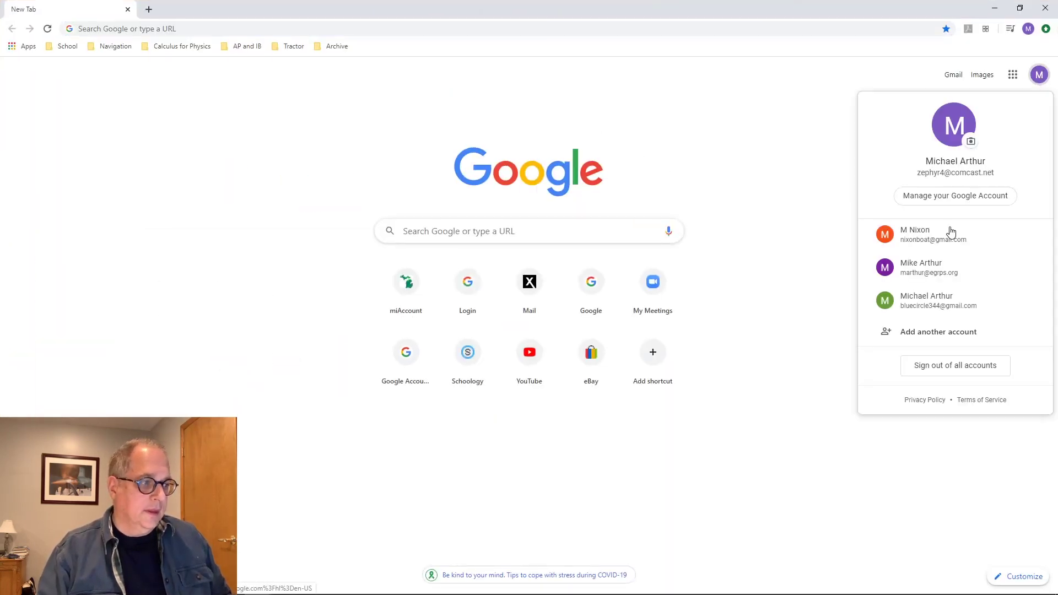
{"action": "left_click", "coordinate": [947, 304]}
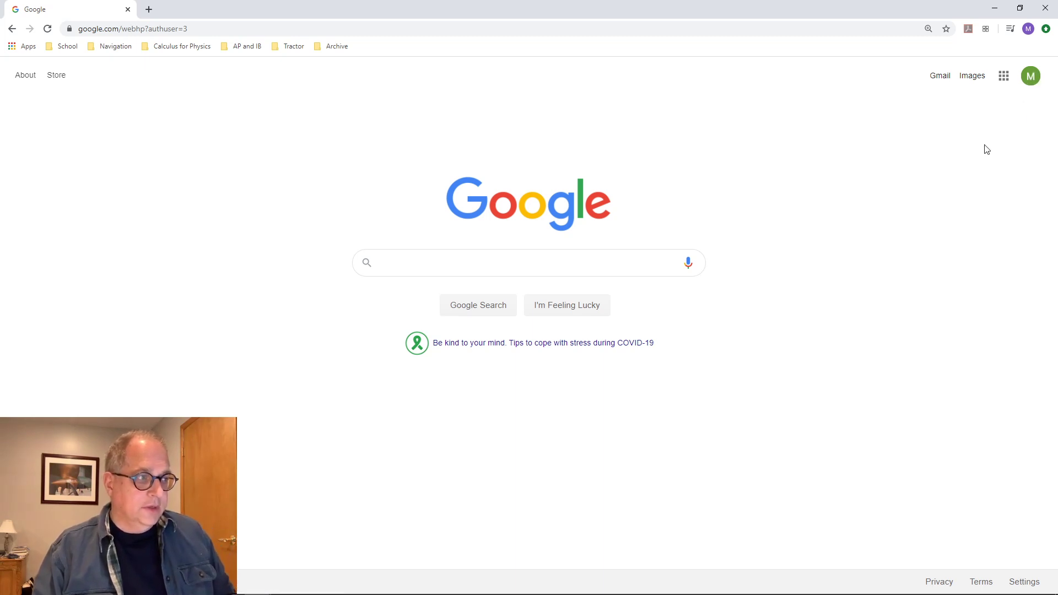
Launch Drive from the Google apps grid to show this account's My Drive
{"action": "left_click", "coordinate": [1003, 77]}
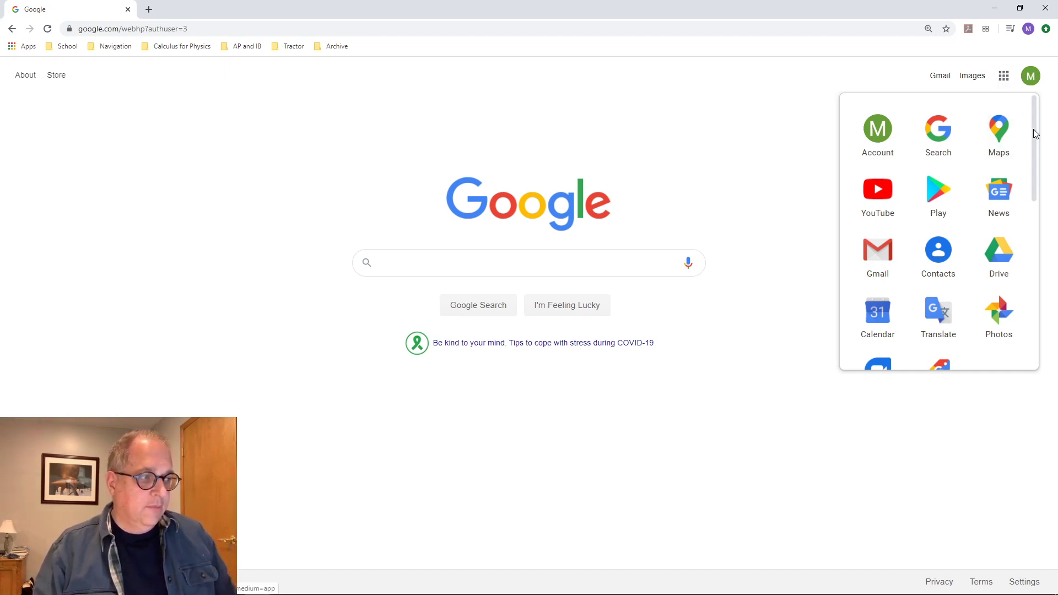
{"action": "mouse_move", "coordinate": [1034, 129]}
{"action": "left_mouse_down"}
{"action": "mouse_move", "coordinate": [1033, 300]}
{"action": "mouse_move", "coordinate": [1034, 123]}
{"action": "left_mouse_up"}
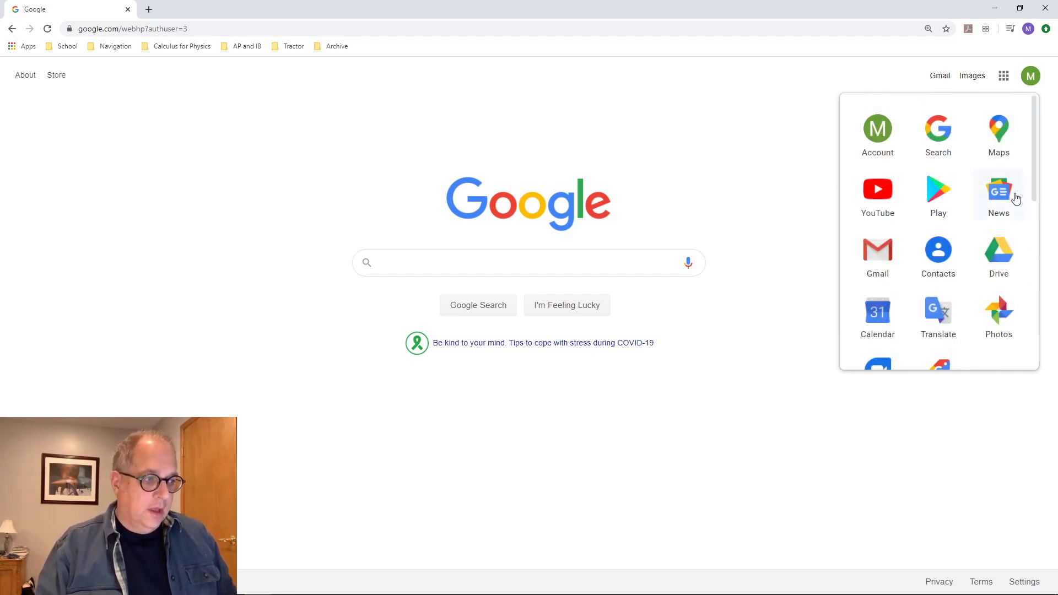
{"action": "scroll", "coordinate": [949, 276], "scroll_direction": "down", "scroll_amount": 3}
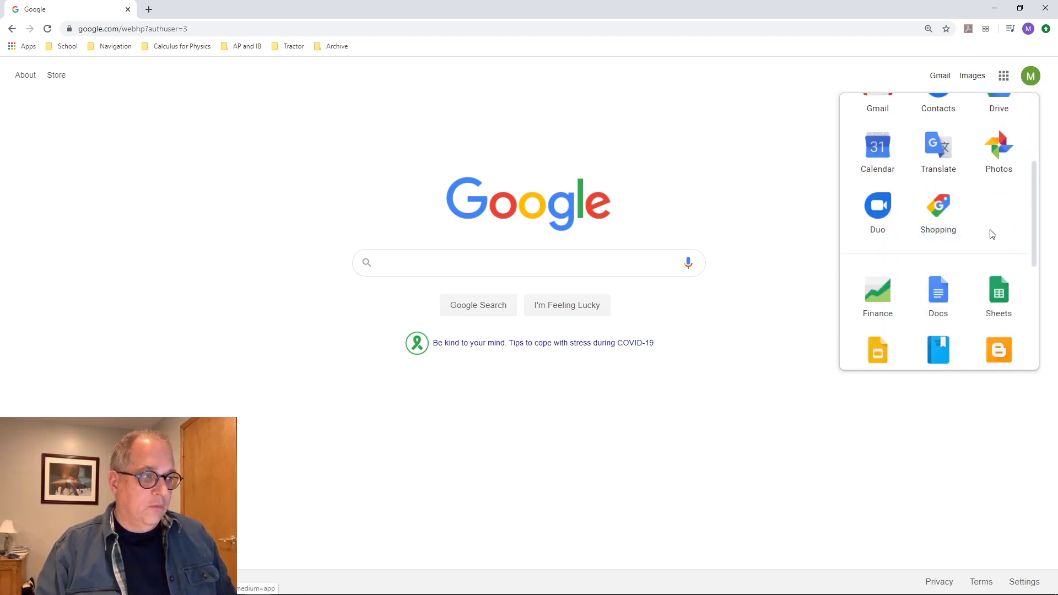
{"action": "scroll", "coordinate": [989, 236], "scroll_direction": "up", "scroll_amount": 3}
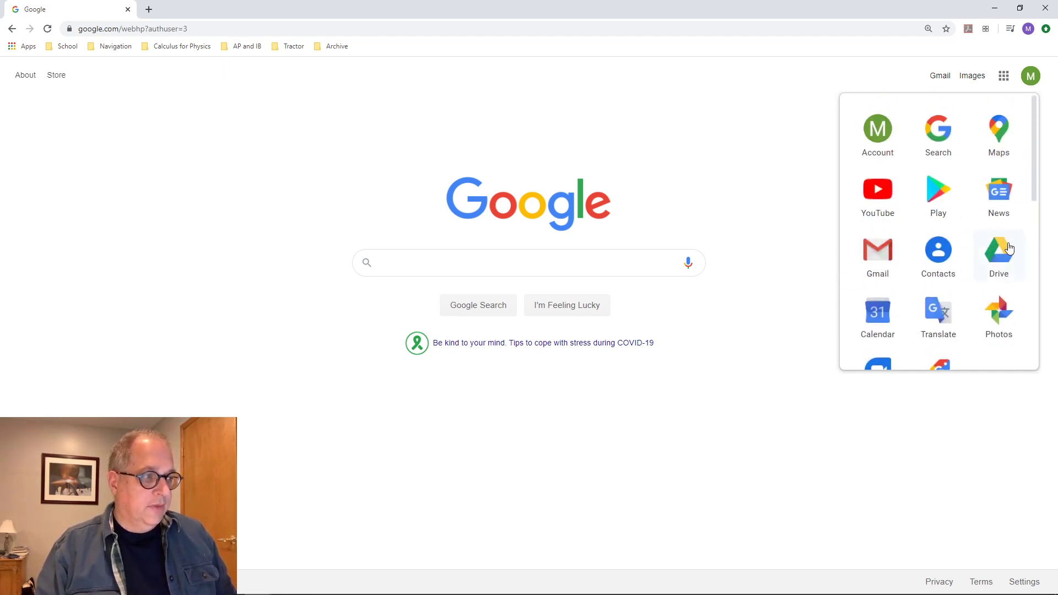
{"action": "left_click", "coordinate": [1004, 253]}
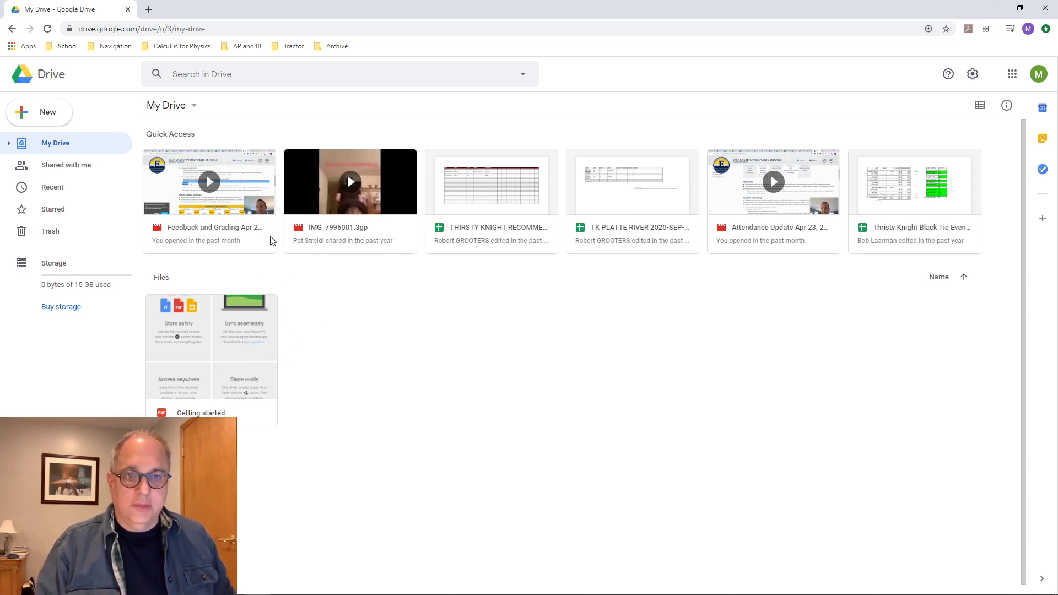
Create a new folder named 'Decoration Day' in My Drive and open it
{"action": "left_click", "coordinate": [42, 117]}
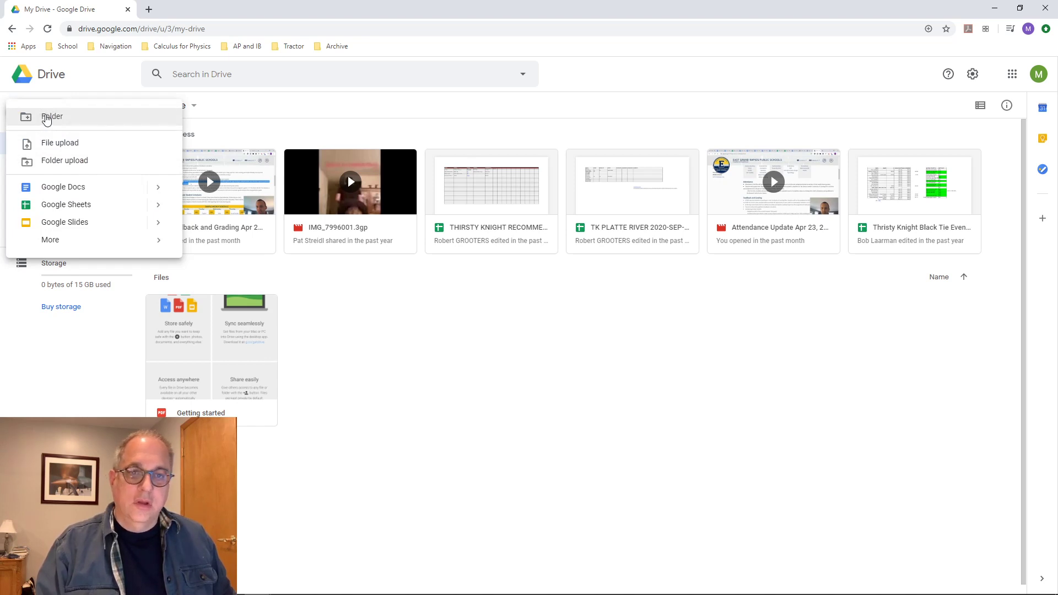
{"action": "left_click", "coordinate": [41, 118]}
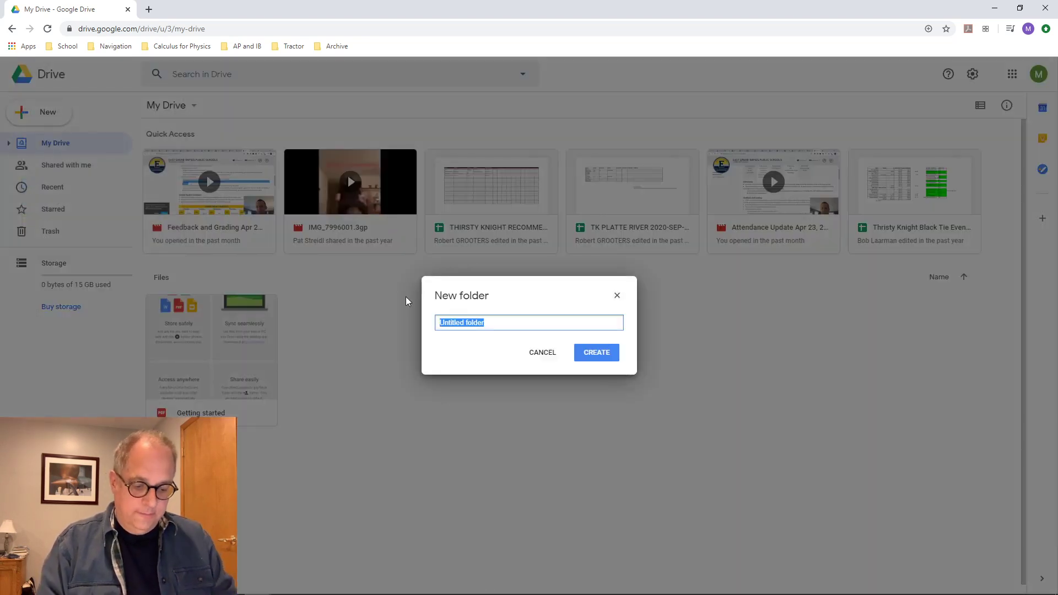
{"action": "type", "text": "Decoratio"}
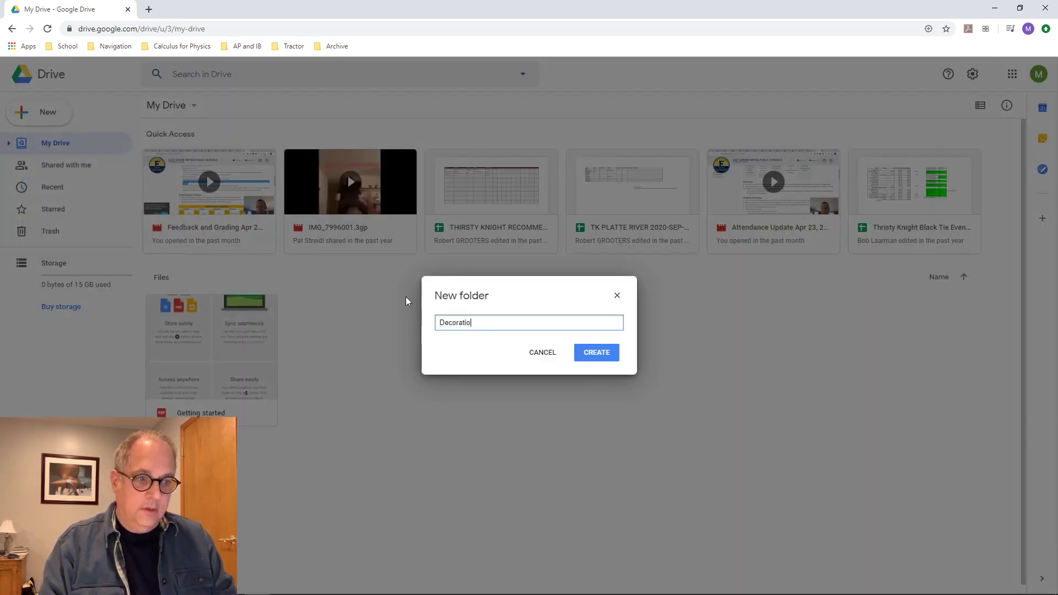
{"action": "type", "text": "n Day"}
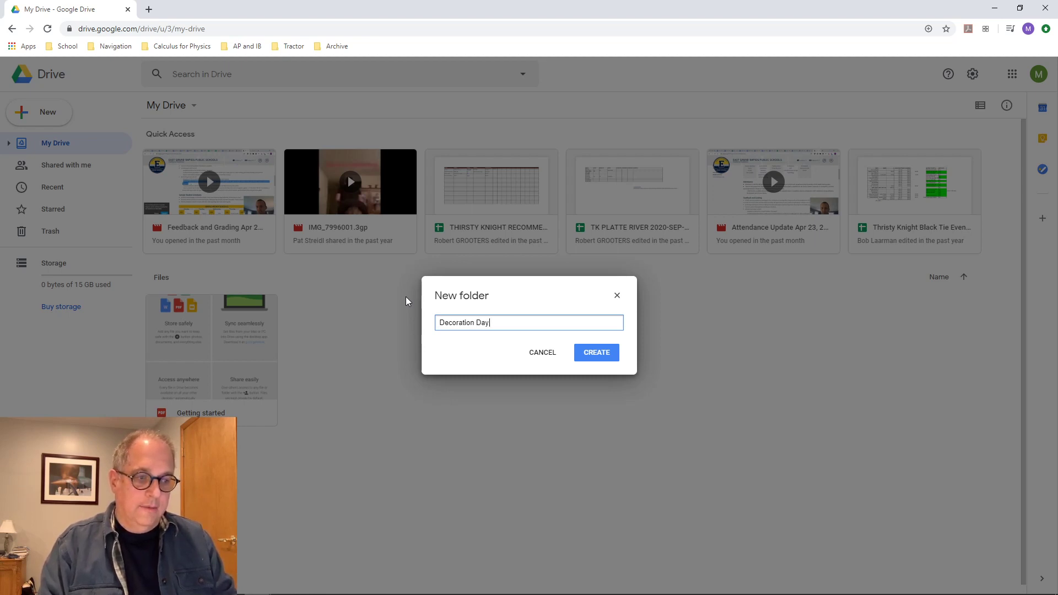
{"action": "key", "text": "Return"}
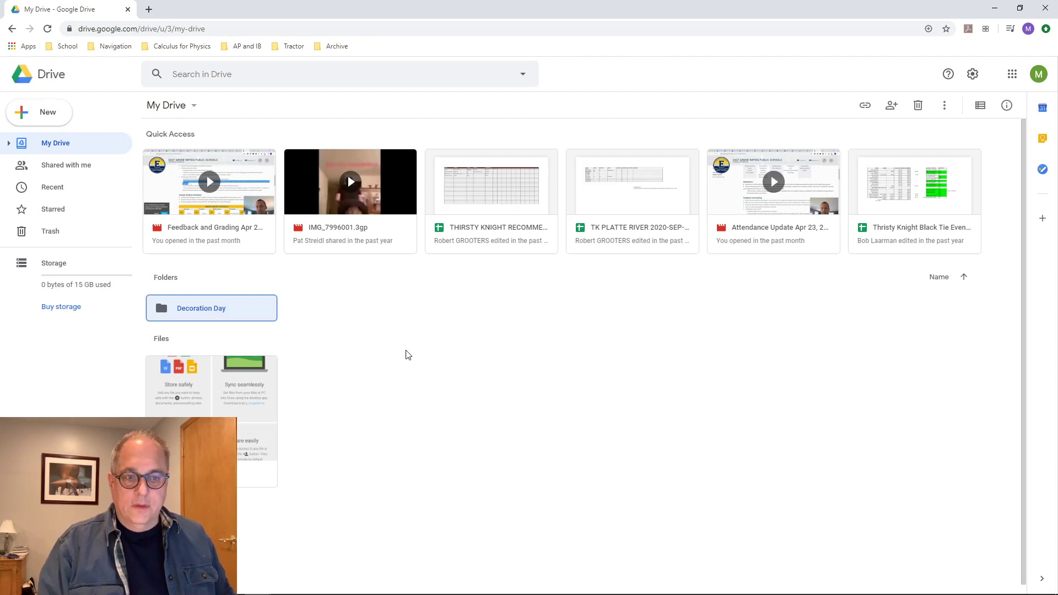
{"action": "double_click", "coordinate": [199, 307]}
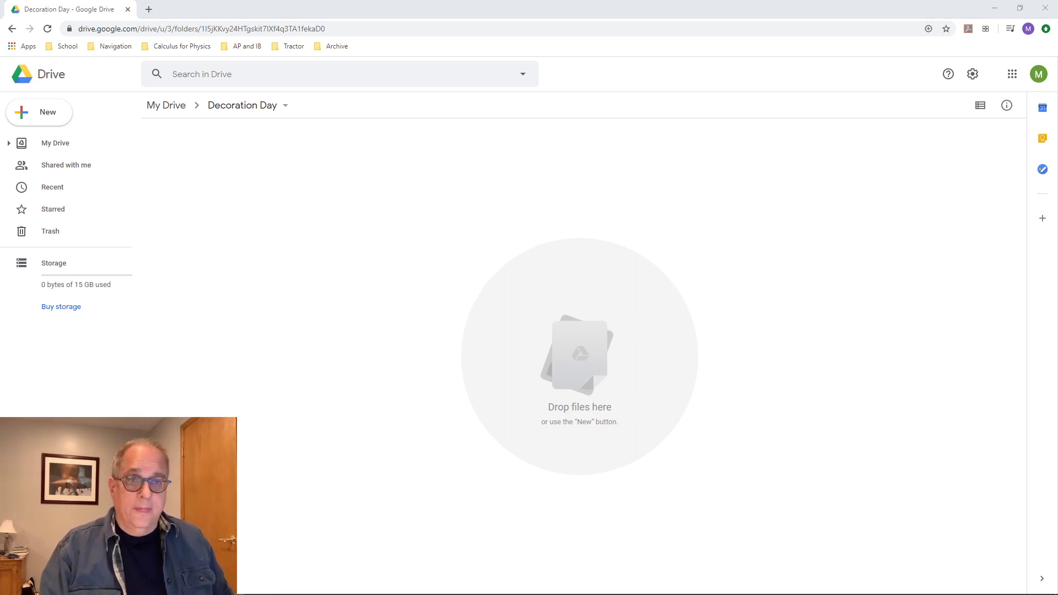
Upload 'How to use google drive.mp4' into Decoration Day, then delete it again
{"action": "left_click_drag", "start_coordinate": [944, 332], "coordinate": [259, 239]}
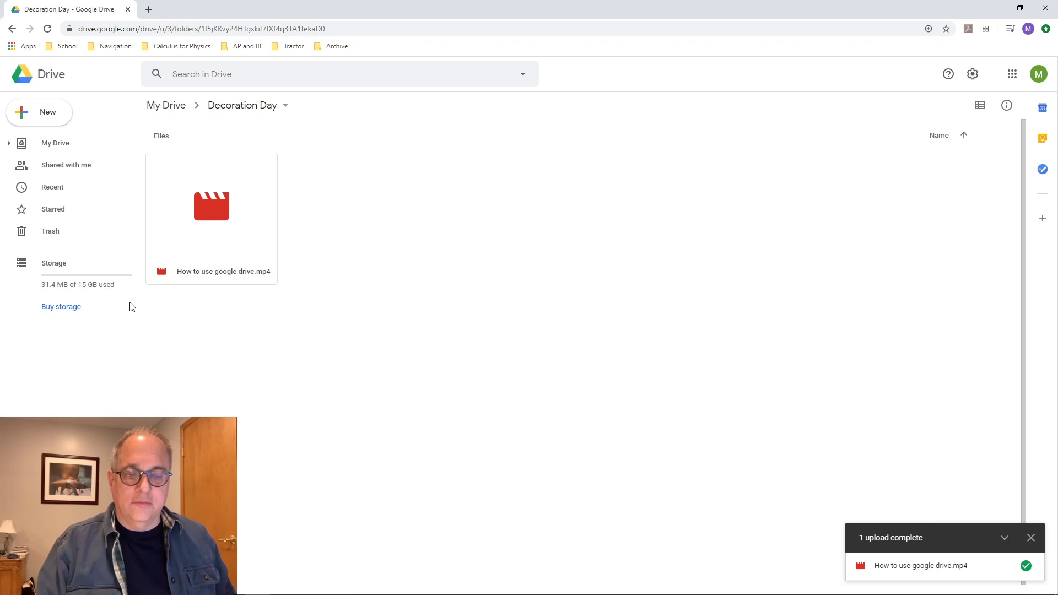
{"action": "left_click", "coordinate": [215, 199]}
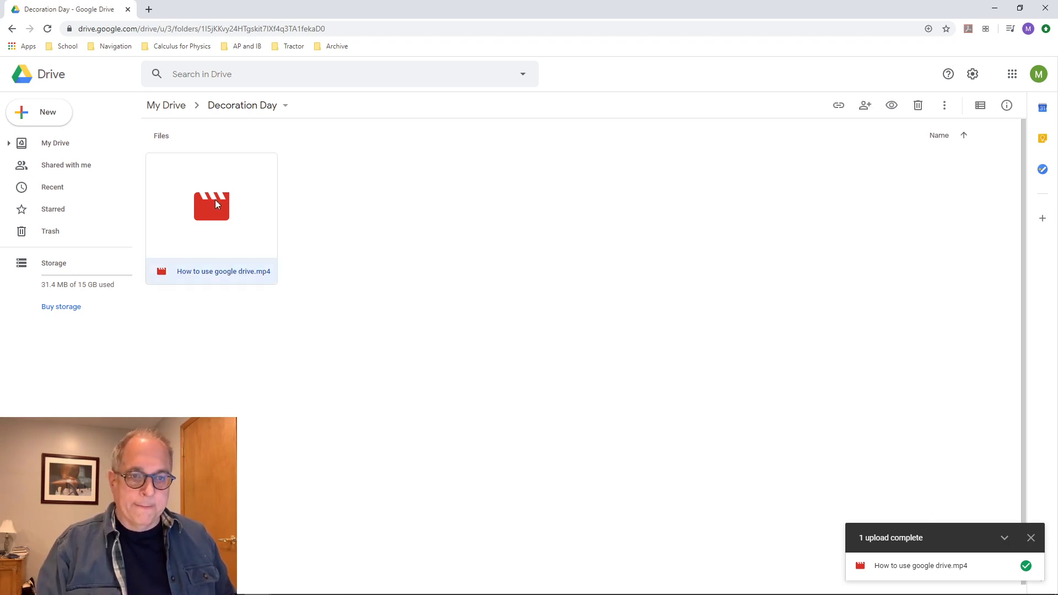
{"action": "key", "text": "Delete"}
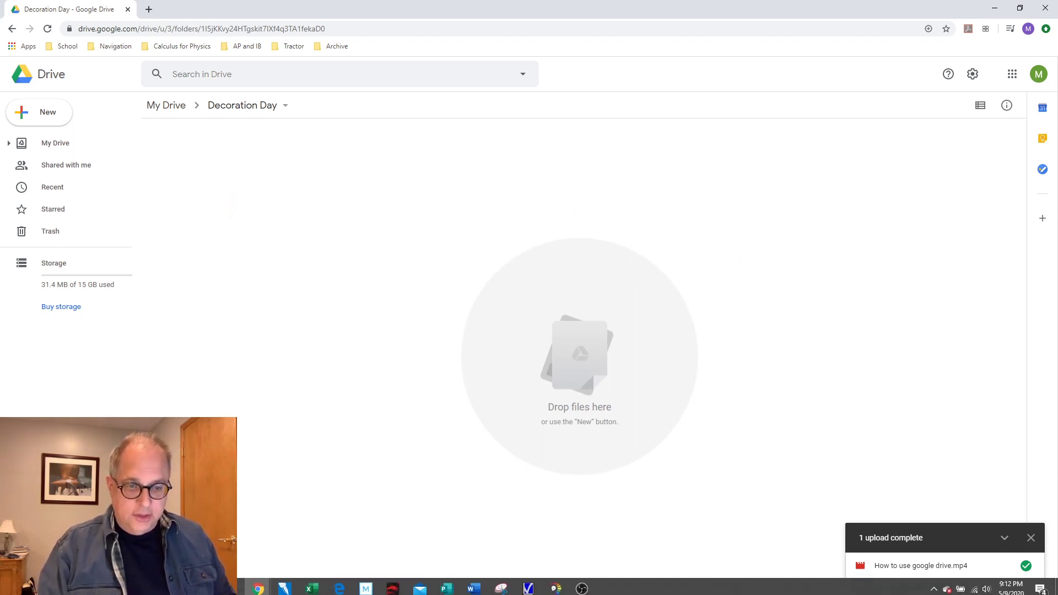
In a new Chrome window, go to the pasted link of the shared 'Decoration Day Movies' folder
{"action": "left_click", "coordinate": [260, 587]}
{"action": "right_click", "coordinate": [259, 586]}
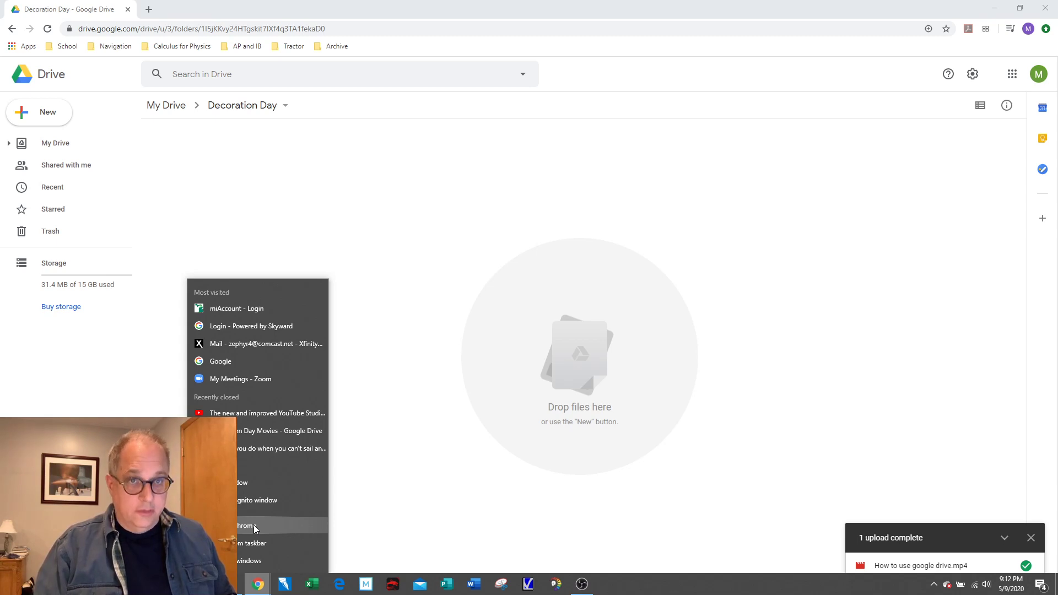
{"action": "left_click", "coordinate": [255, 529]}
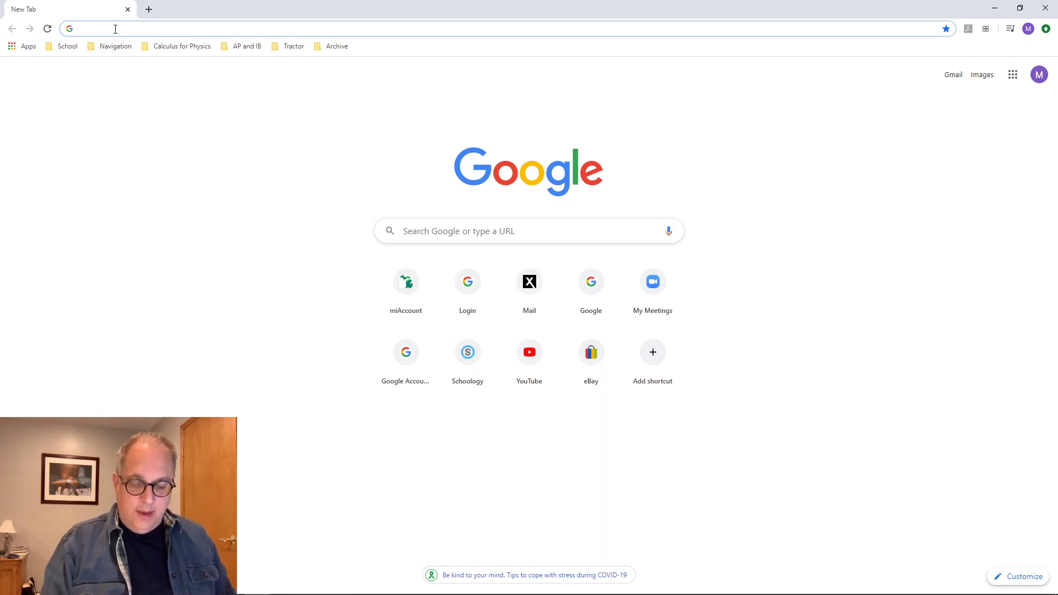
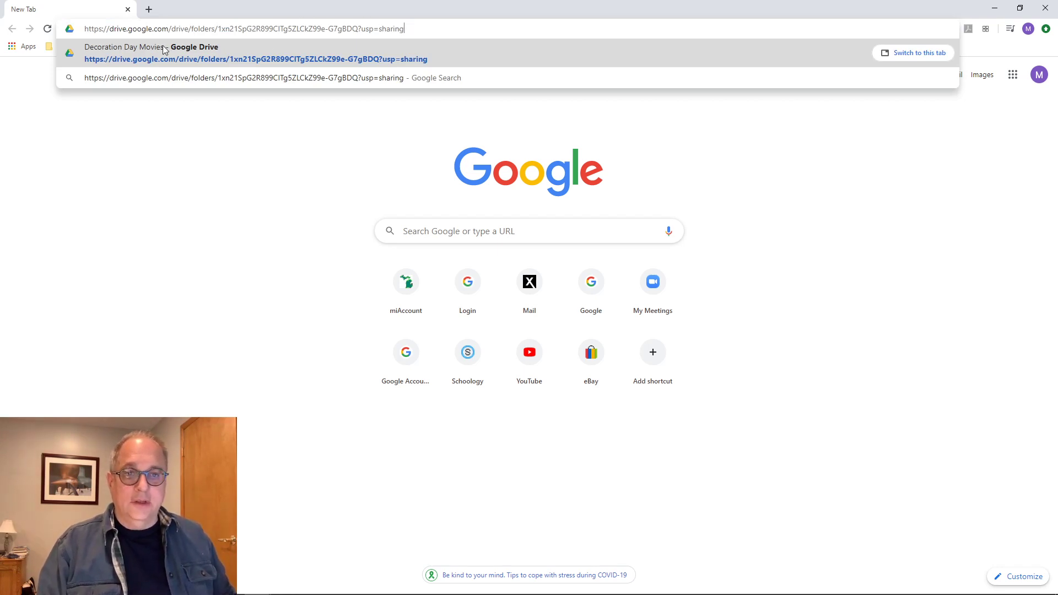
{"action": "key", "text": "Return"}
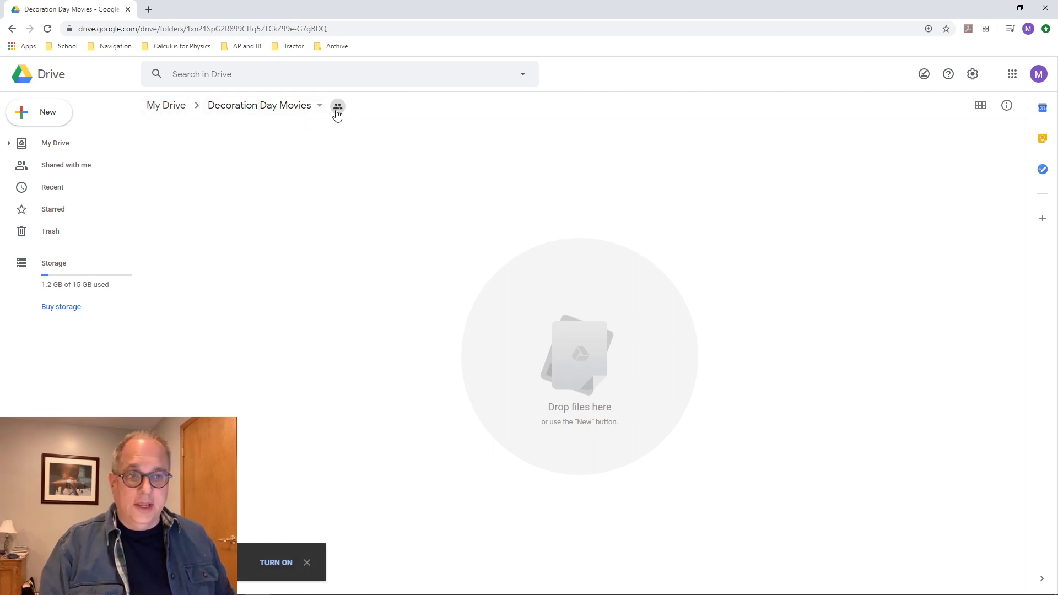
{"action": "mouse_move", "coordinate": [338, 113]}
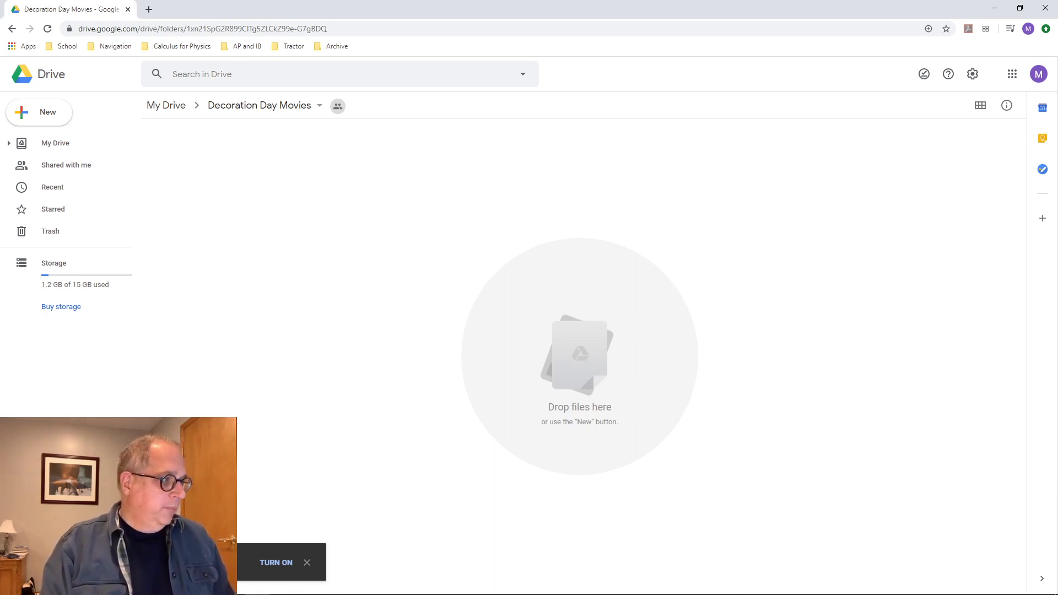
{"action": "left_click_drag", "start_coordinate": [0, 260], "coordinate": [328, 261]}
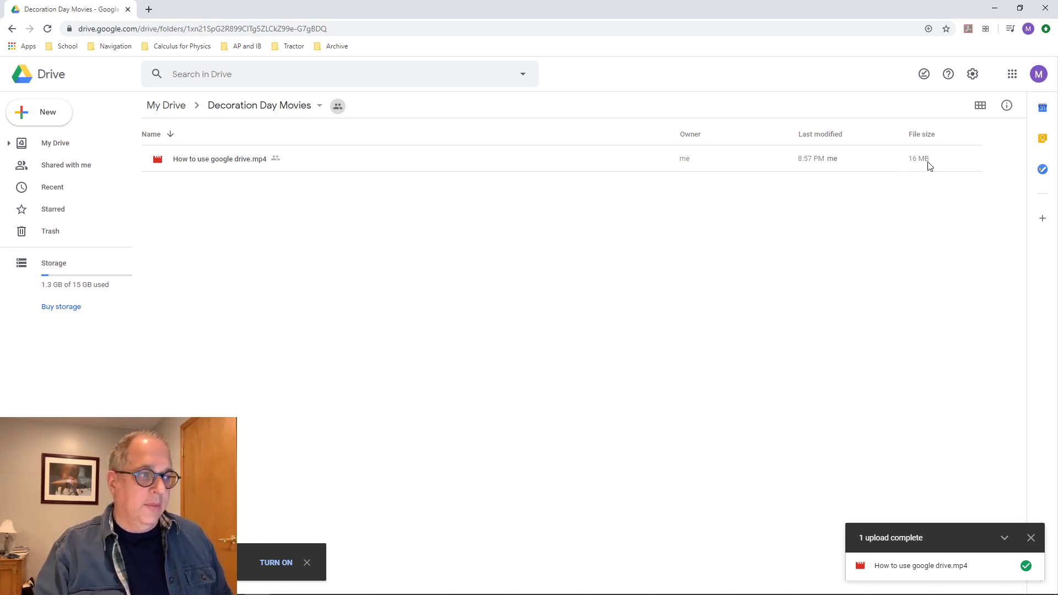
{"action": "left_click", "coordinate": [256, 166]}
{"action": "right_click", "coordinate": [255, 164]}
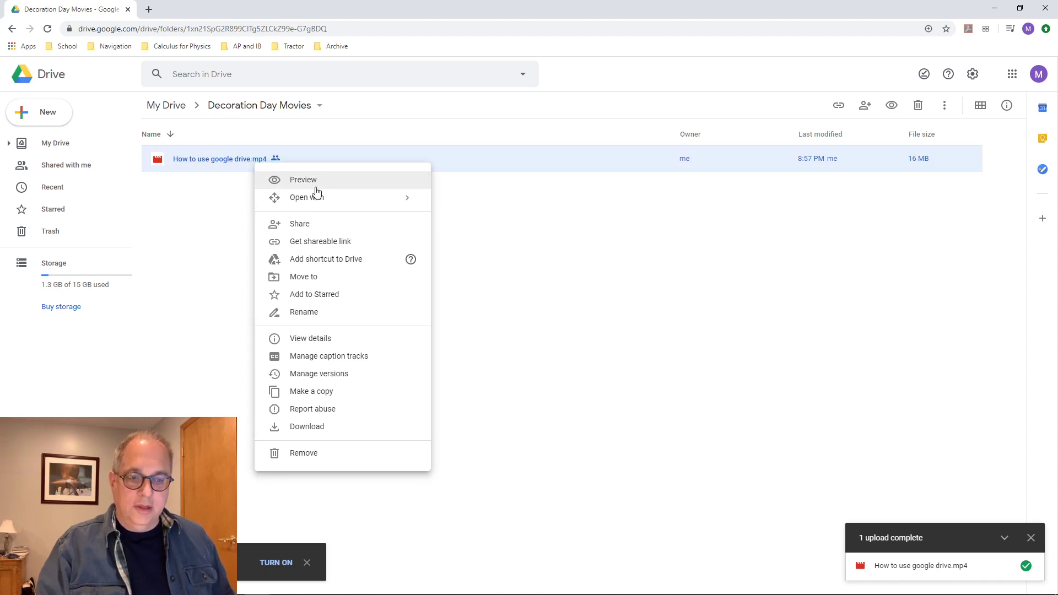
{"action": "left_click", "coordinate": [333, 428]}
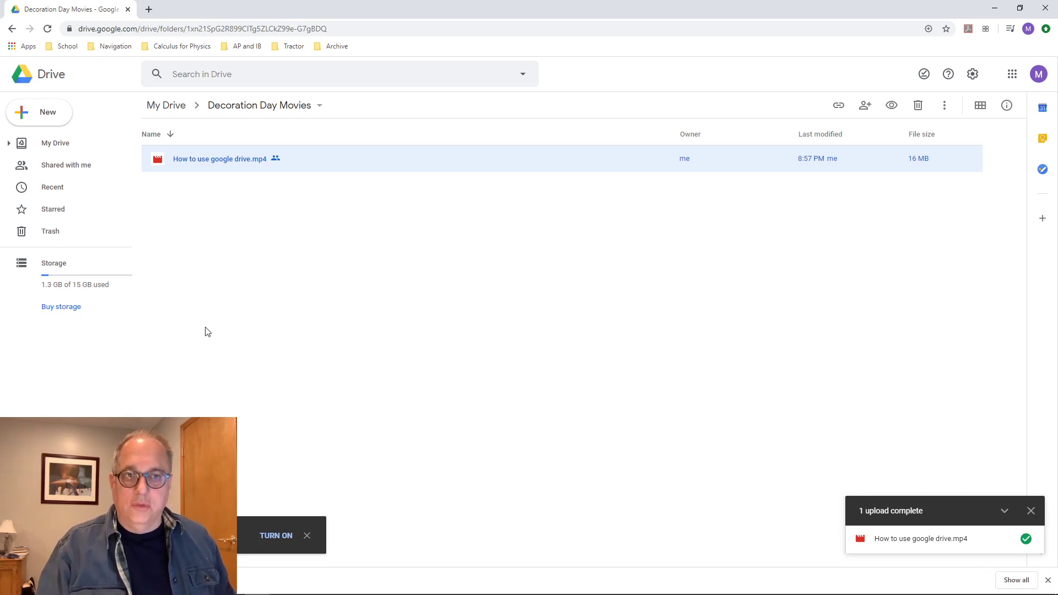
{"action": "mouse_move", "coordinate": [110, 594]}
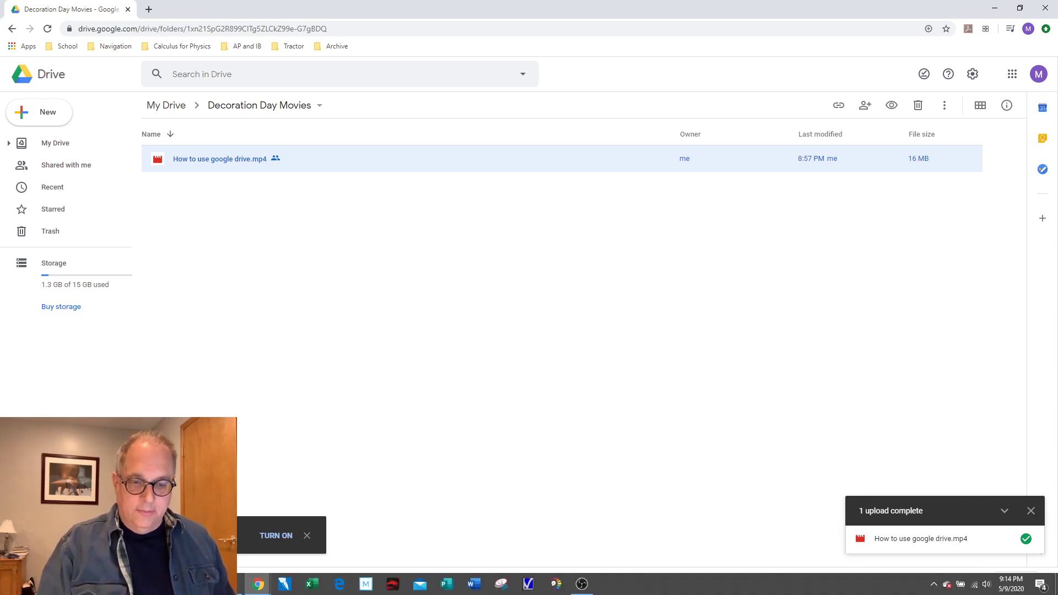
{"action": "left_click", "coordinate": [238, 591]}
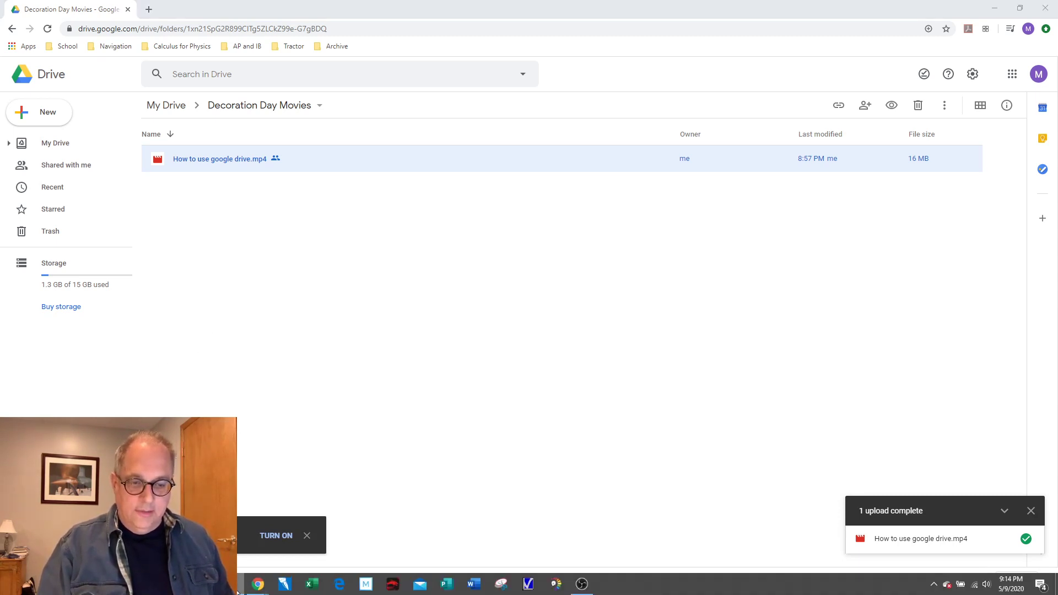
{"action": "right_click", "coordinate": [238, 591]}
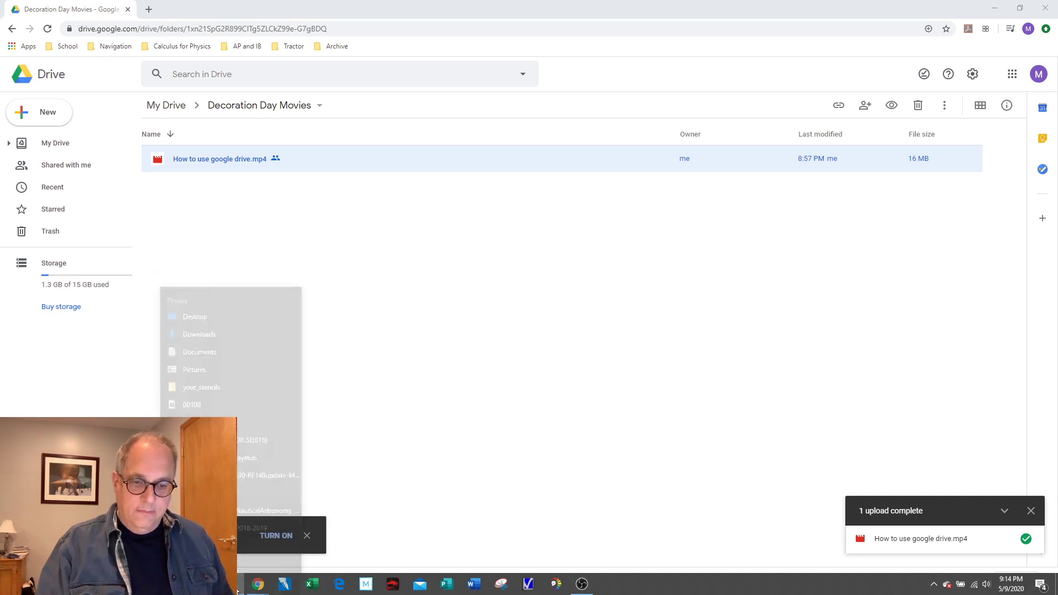
{"action": "left_click", "coordinate": [220, 526]}
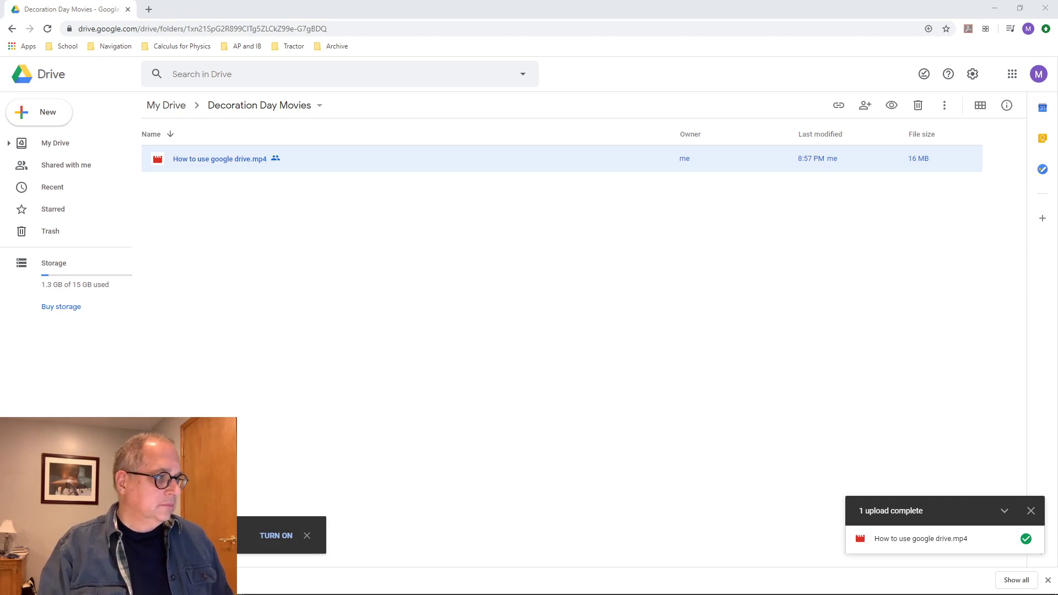
{"action": "left_click_drag", "start_coordinate": [1057, 165], "coordinate": [440, 74]}
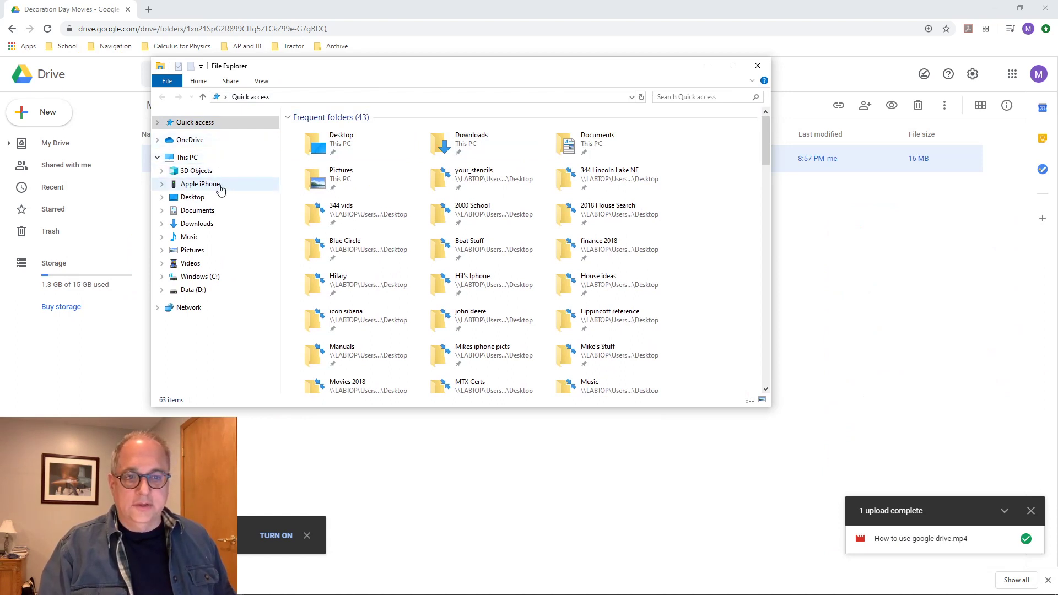
{"action": "left_click", "coordinate": [219, 224]}
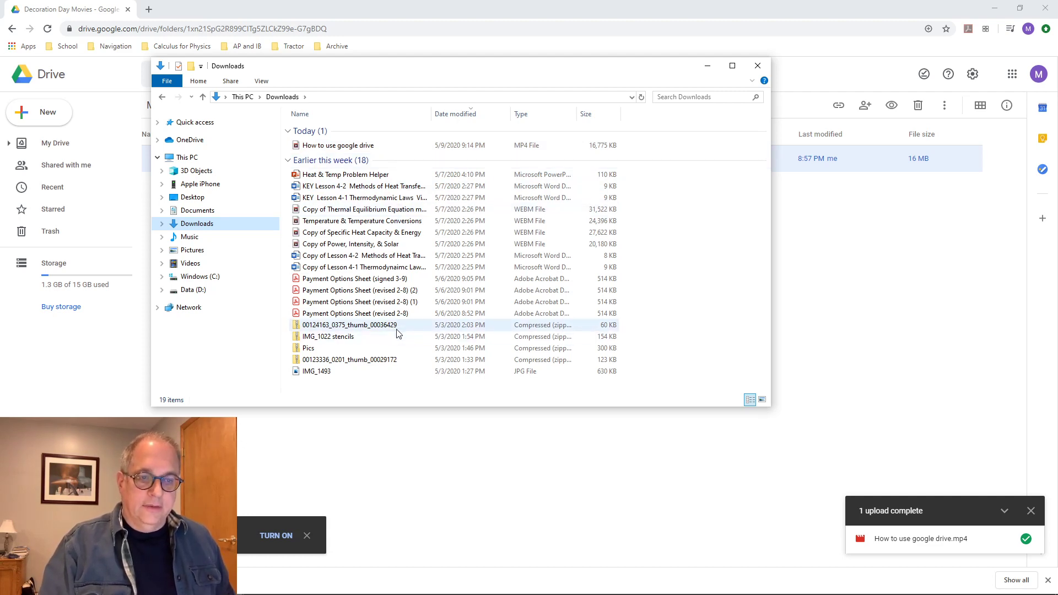
{"action": "left_click", "coordinate": [763, 70]}
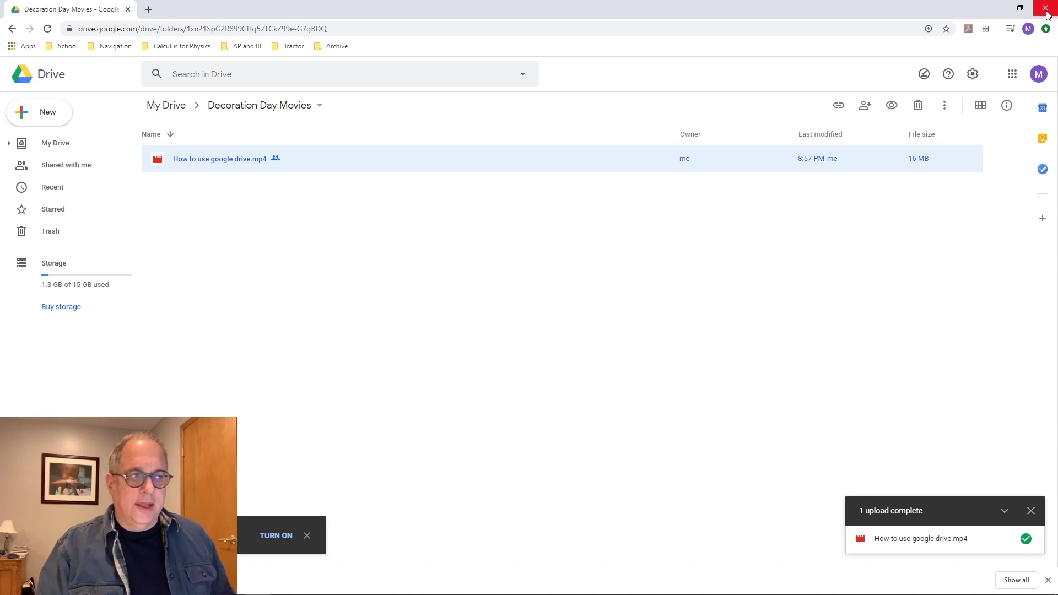
{"action": "left_click", "coordinate": [606, 330]}
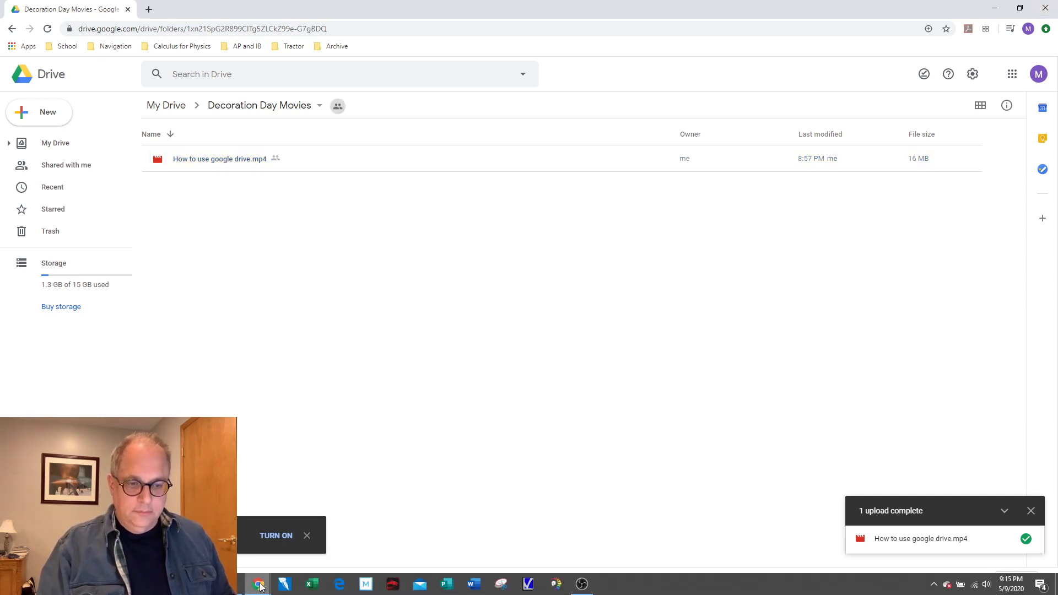
In a new Chrome window, search 'sign up for google account' and open the 'Create a Google Account' help article
{"action": "right_click", "coordinate": [250, 587]}
{"action": "left_click", "coordinate": [243, 483]}
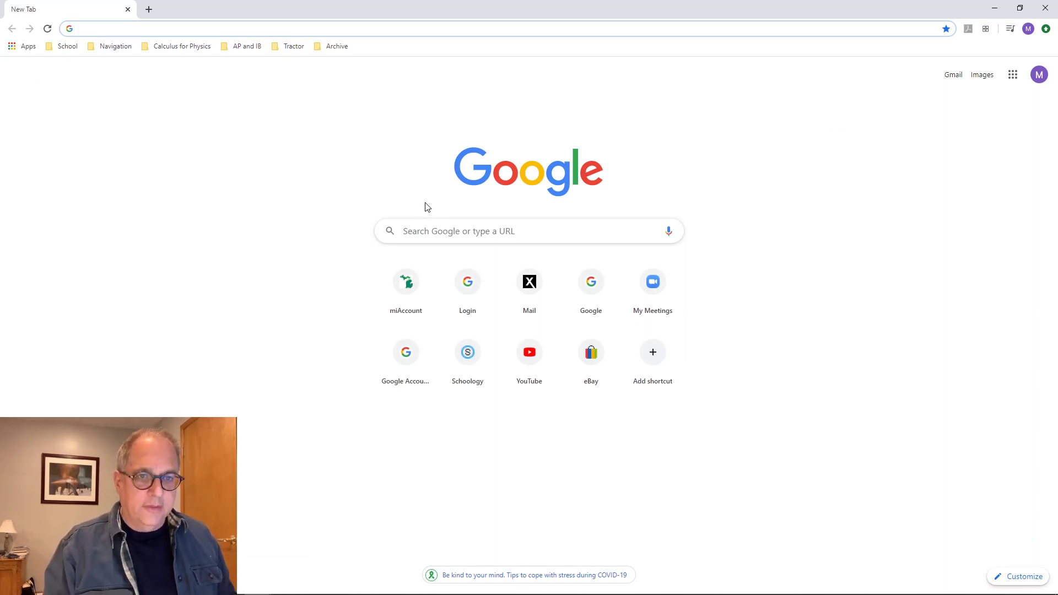
{"action": "type", "text": "s"}
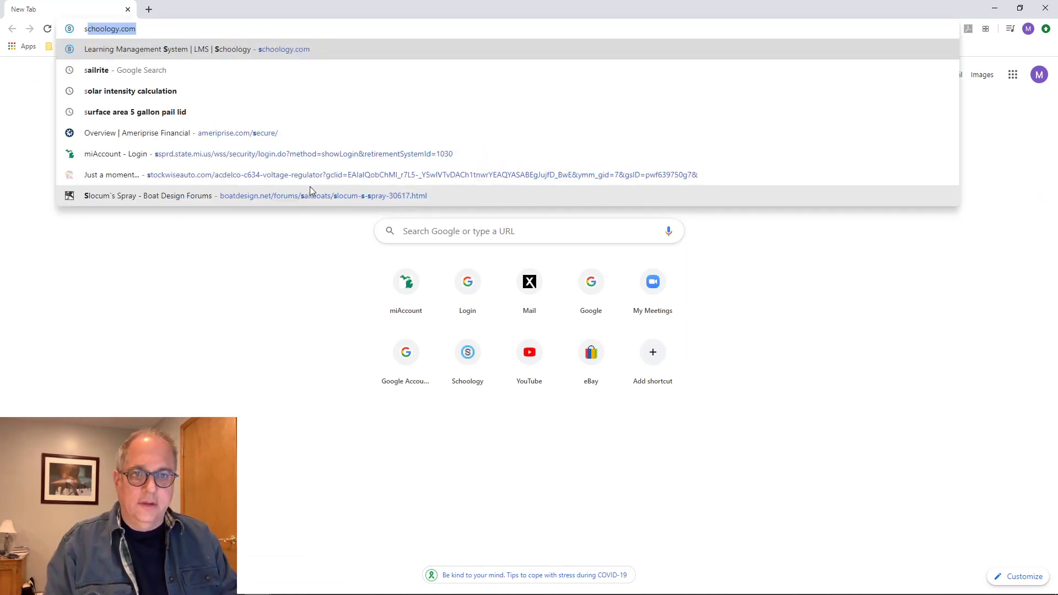
{"action": "type", "text": "ign up for "}
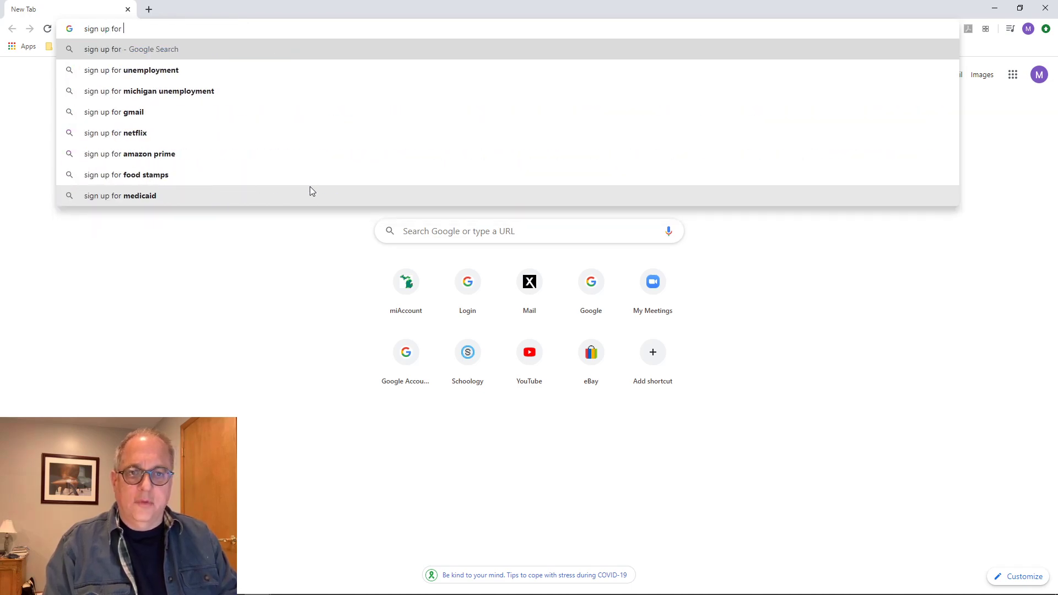
{"action": "type", "text": "google account"}
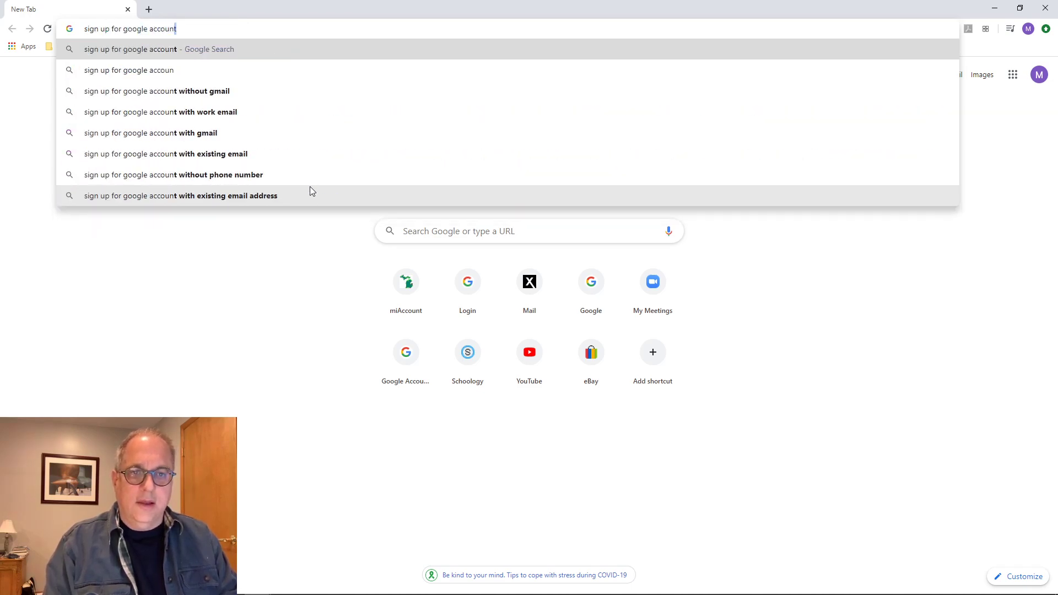
{"action": "key", "text": "Return"}
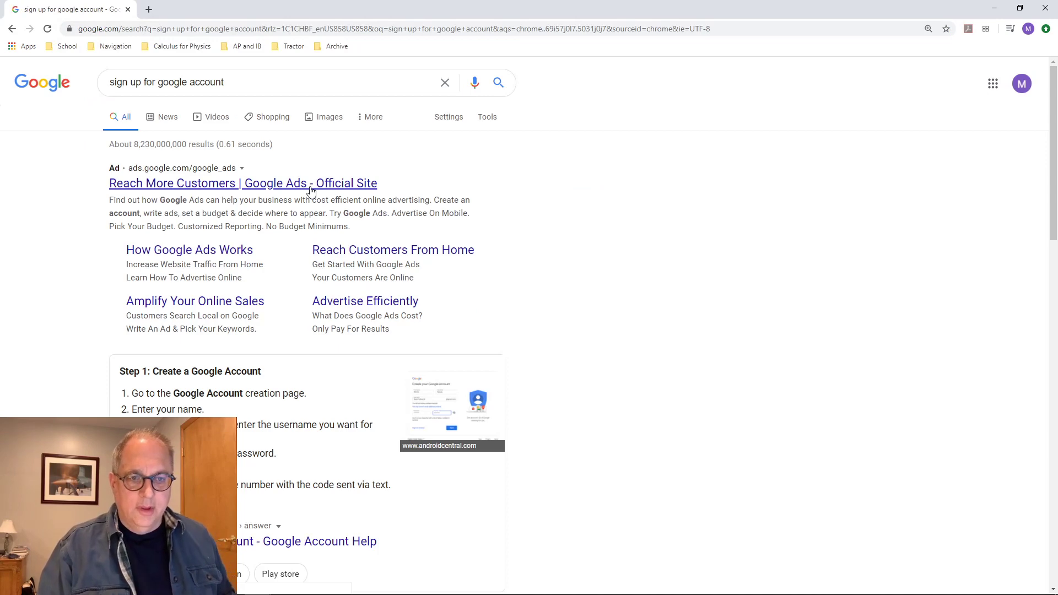
{"action": "scroll", "coordinate": [347, 245], "scroll_direction": "down", "scroll_amount": 4}
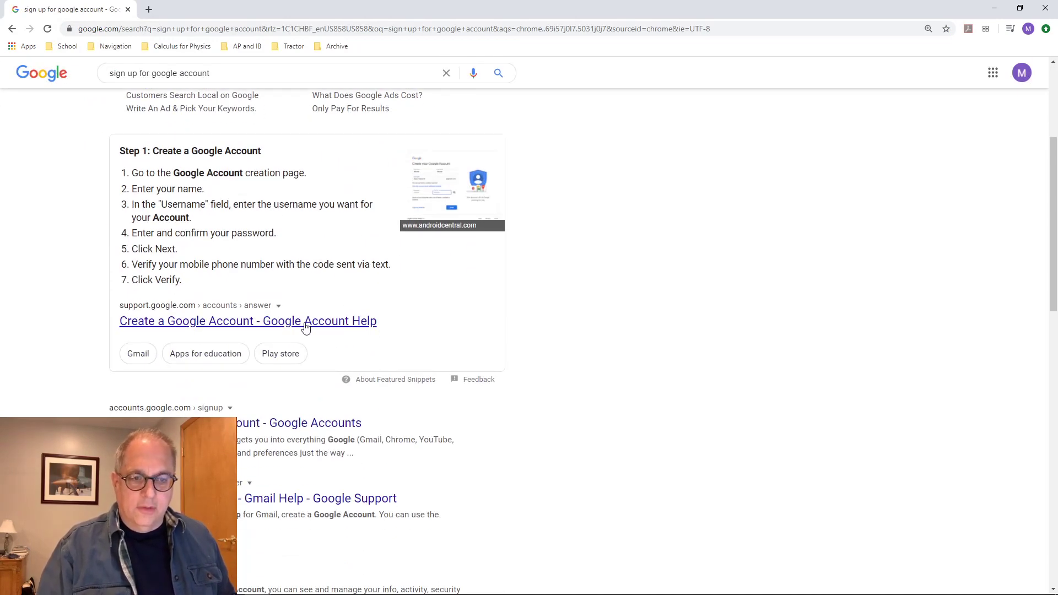
{"action": "left_click", "coordinate": [266, 325]}
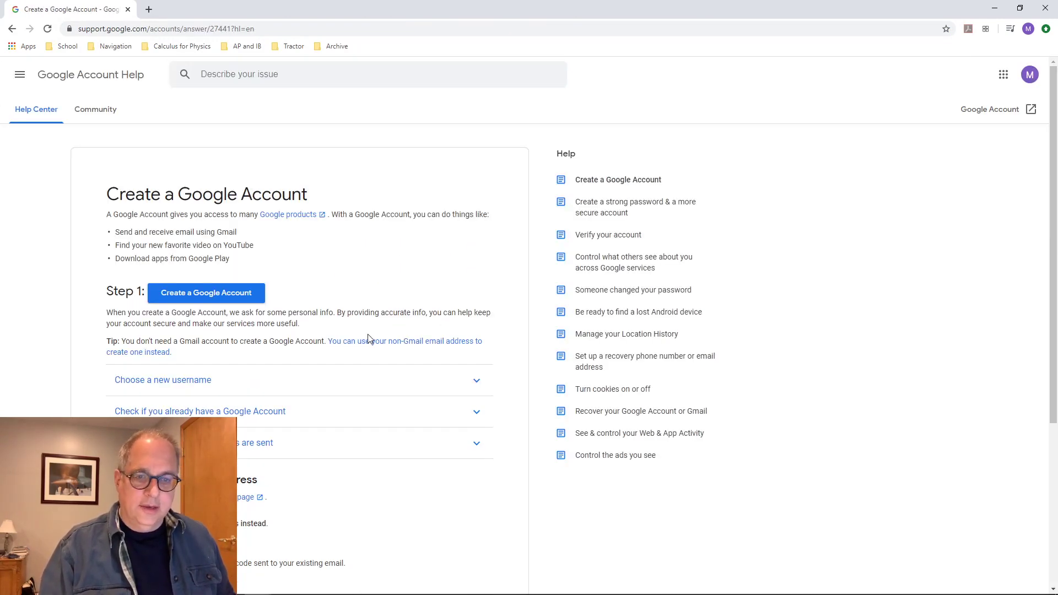
View the Google account sign-up form, then close it and the help window to return to Drive
{"action": "scroll", "coordinate": [366, 337], "scroll_direction": "down", "scroll_amount": 3}
{"action": "left_click", "coordinate": [201, 127]}
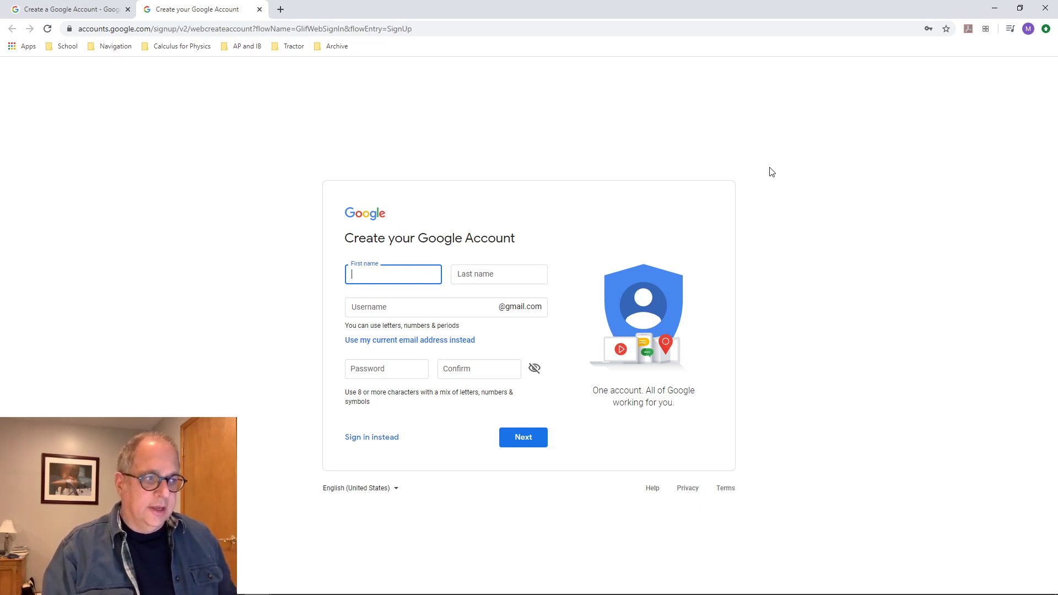
{"action": "left_click", "coordinate": [259, 10]}
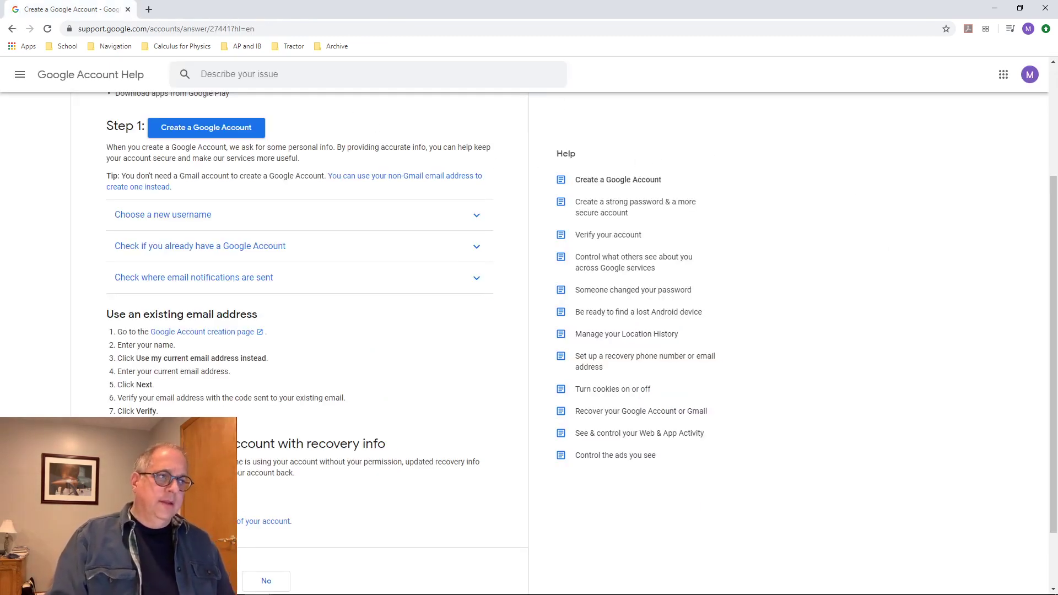
{"action": "left_click", "coordinate": [1044, 9]}
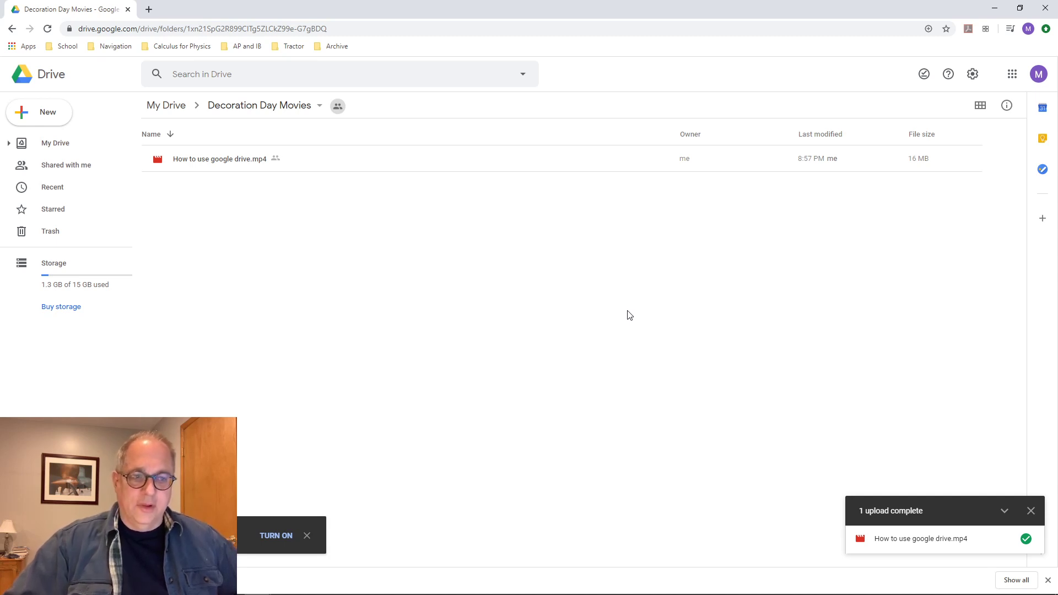
Open the Share dialog for 'How to use google drive.mp4' from its context menu
{"action": "right_click", "coordinate": [224, 159]}
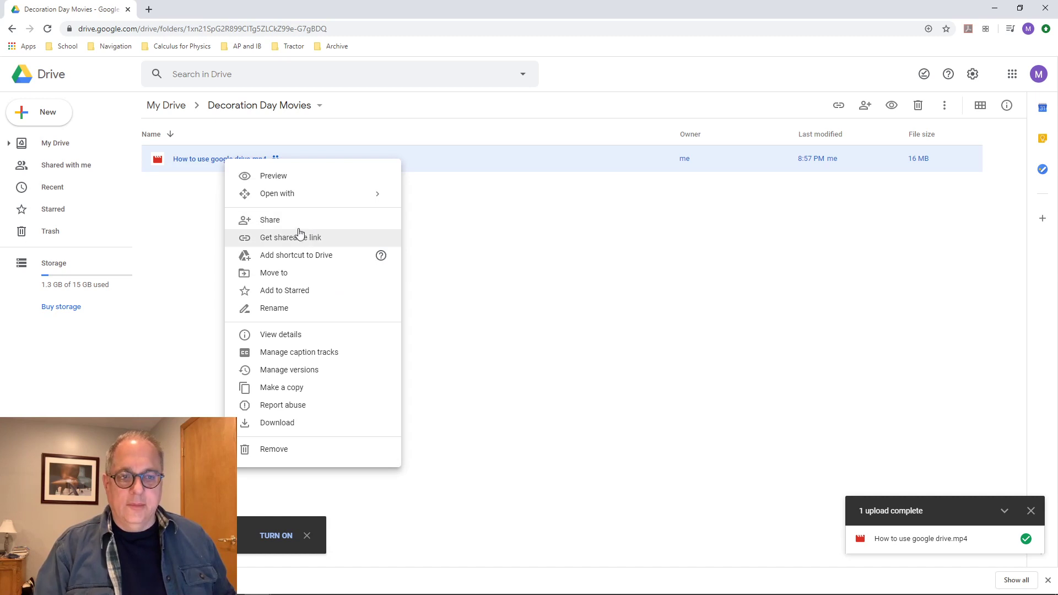
{"action": "left_click", "coordinate": [281, 226]}
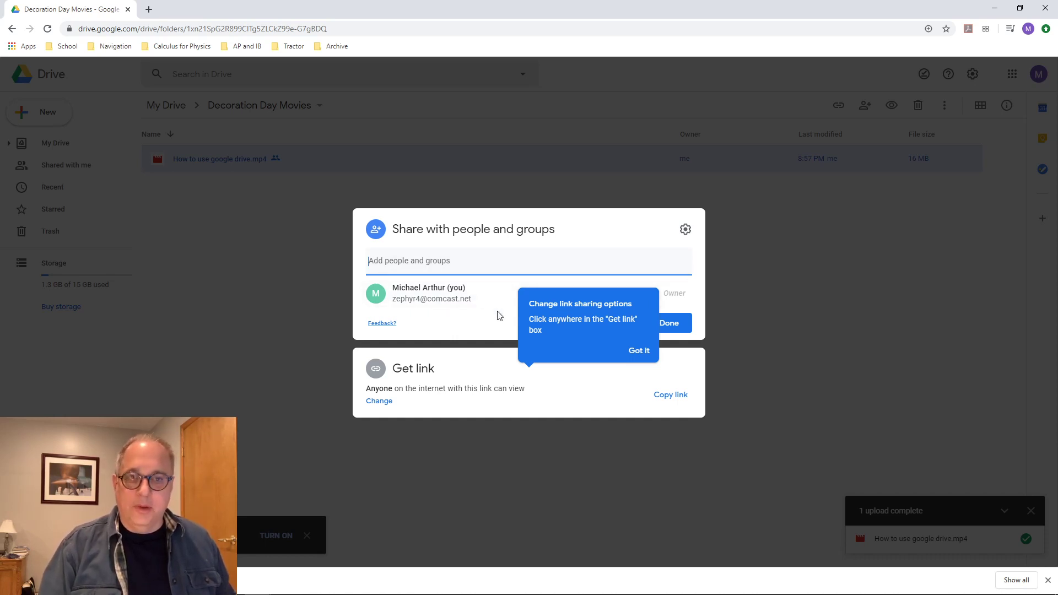
Keep the video link as Viewer for anyone with the link, close sharing, and switch to OBS
{"action": "left_click", "coordinate": [380, 401]}
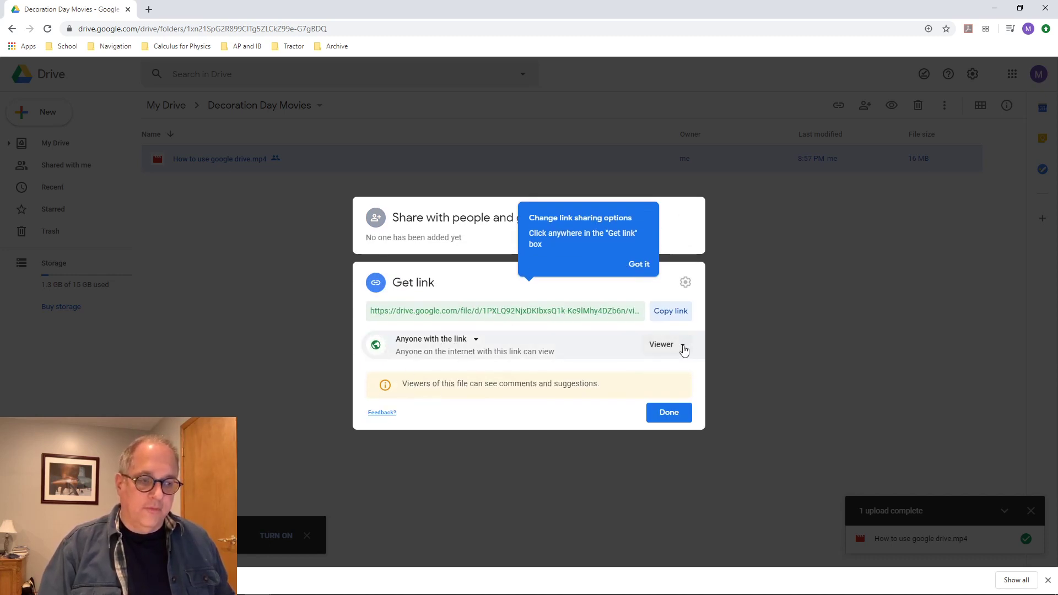
{"action": "left_click", "coordinate": [683, 348]}
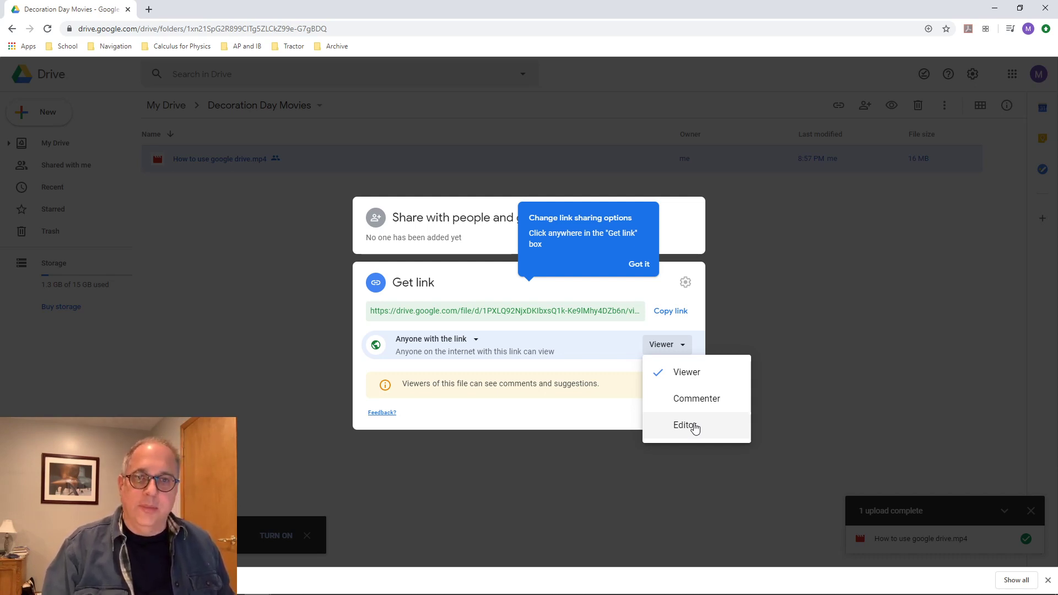
{"action": "left_click", "coordinate": [307, 329]}
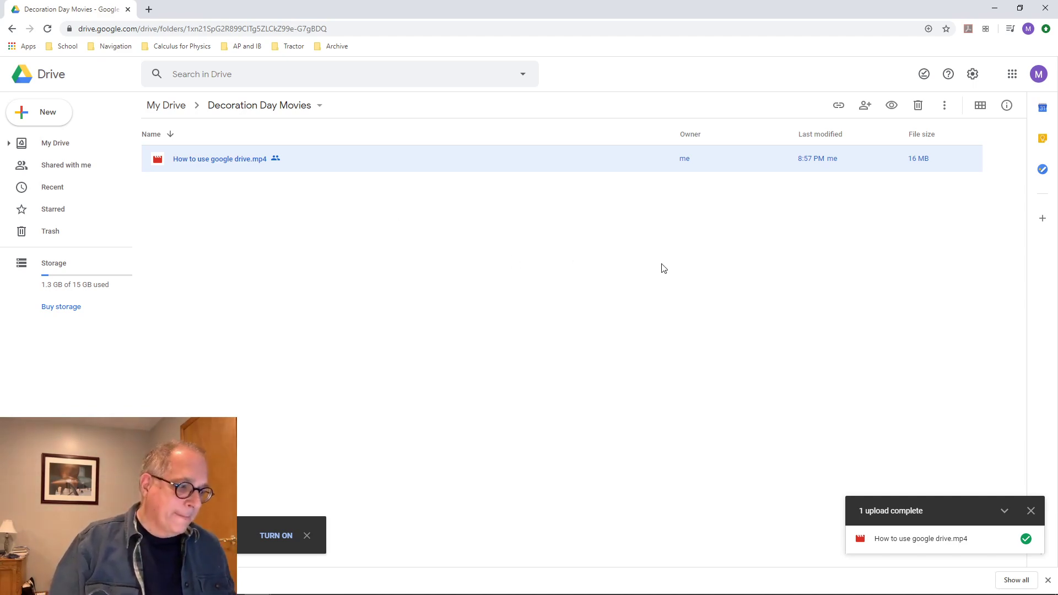
{"action": "mouse_move", "coordinate": [667, 589]}
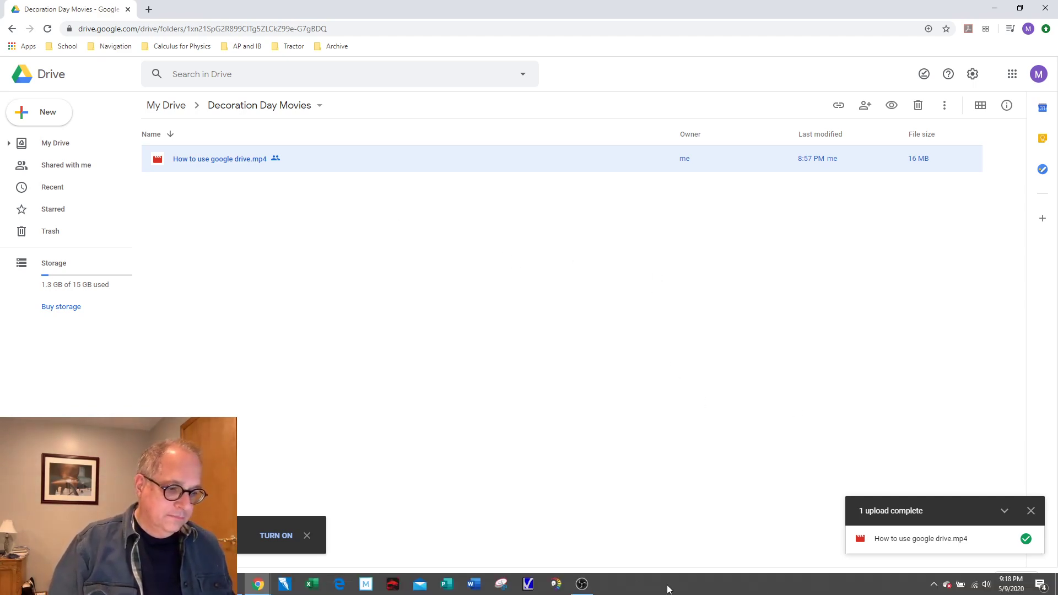
{"action": "left_click", "coordinate": [583, 584]}
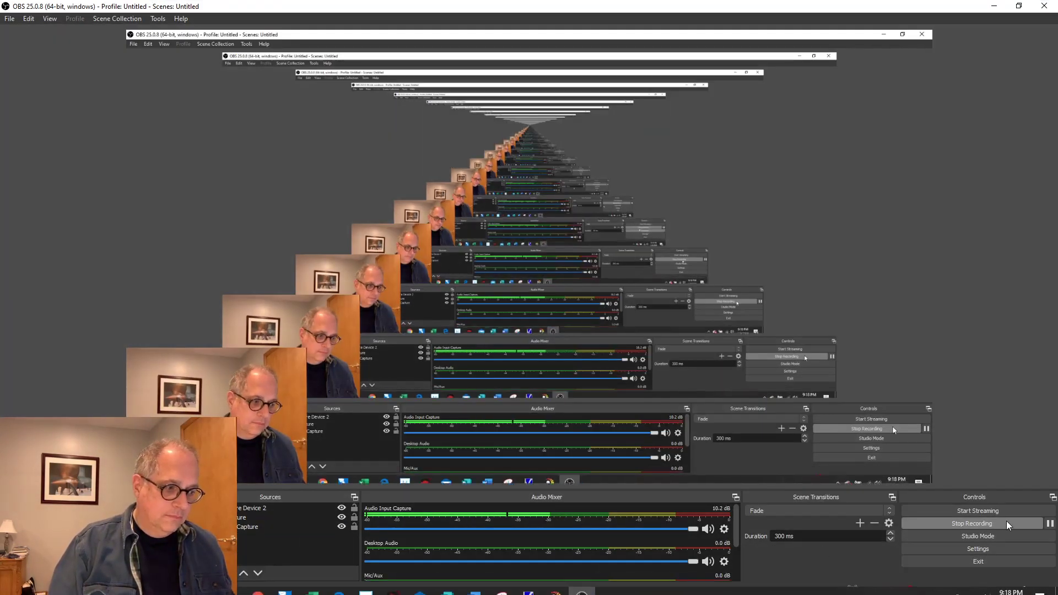